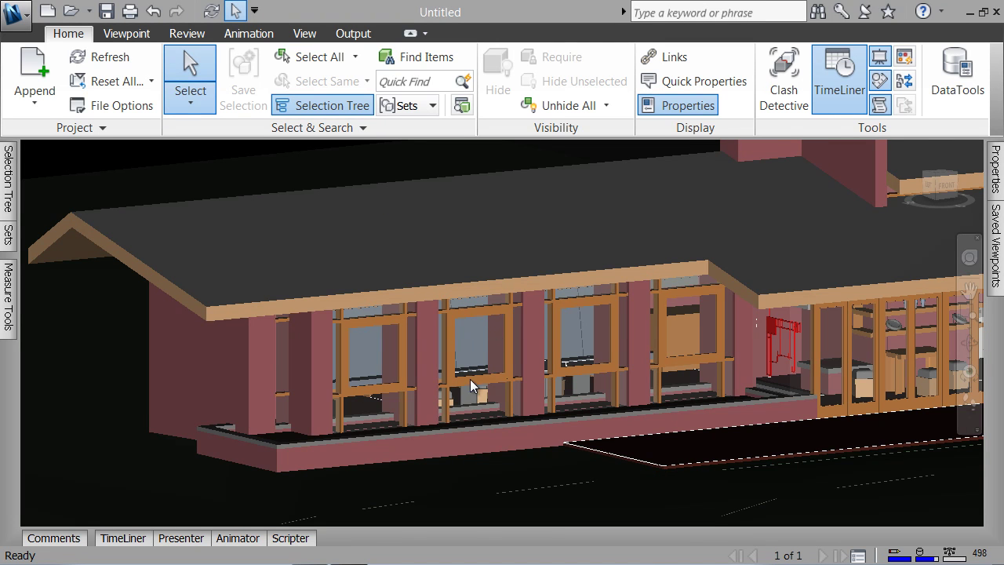
# Step: Frame the row of patio windows closely and update the saved viewpoint "patio" with this view
pyautogui.scroll(5, 474, 368)
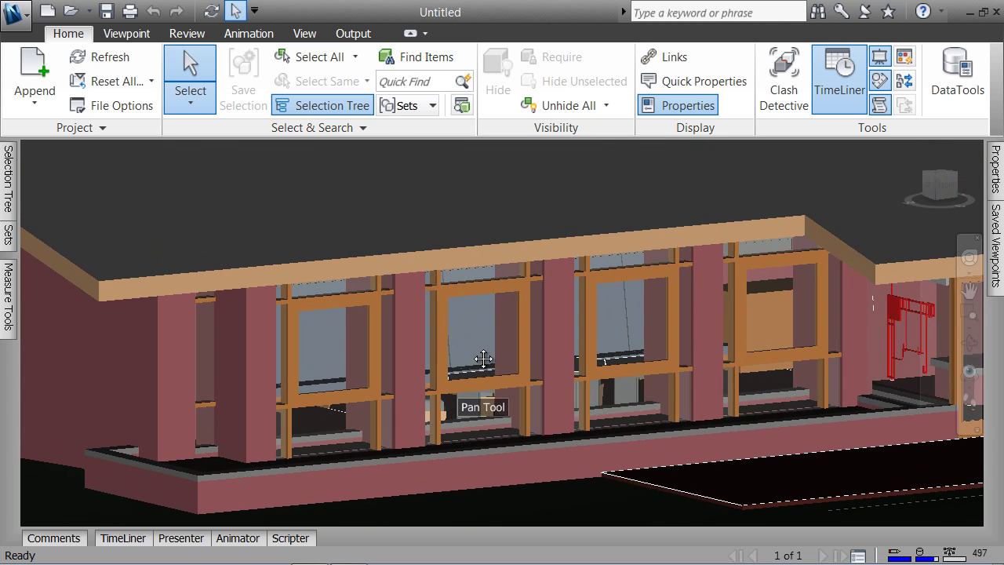
pyautogui.moveTo(483, 358); pyautogui.dragTo(481, 347, button='middle')
pyautogui.scroll(3, 475, 333)
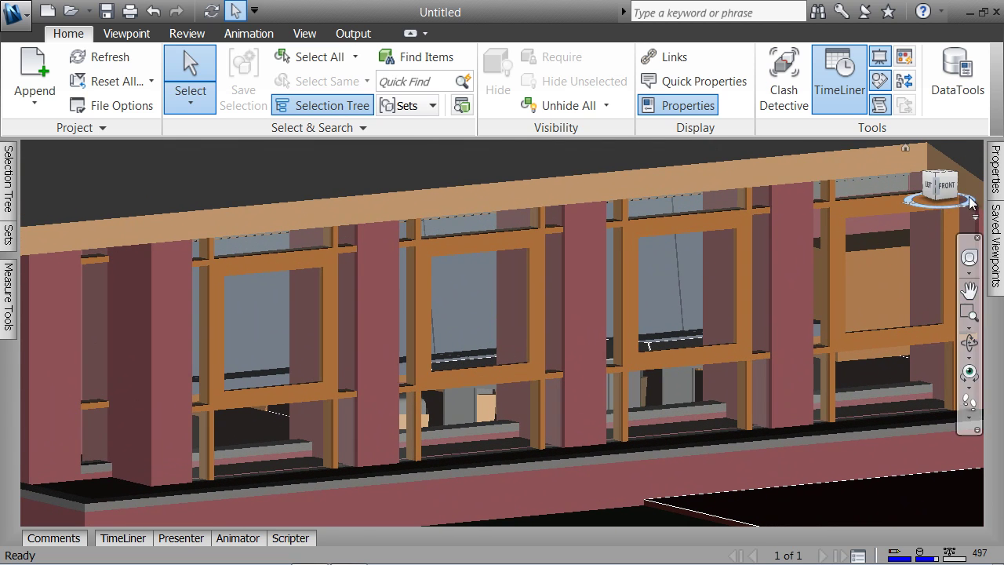
pyautogui.moveTo(996, 232)
pyautogui.rightClick(867, 171)
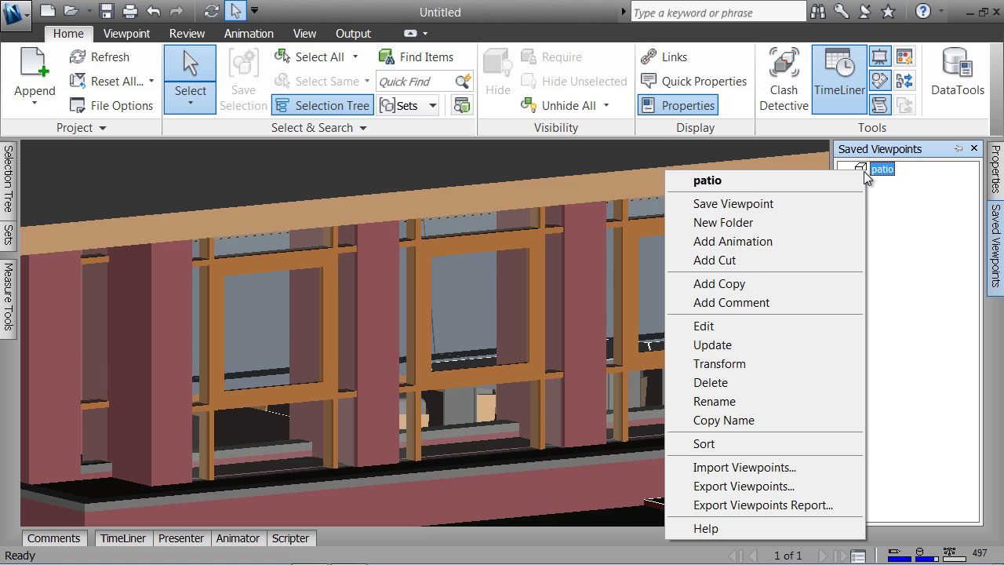
pyautogui.click(705, 344)
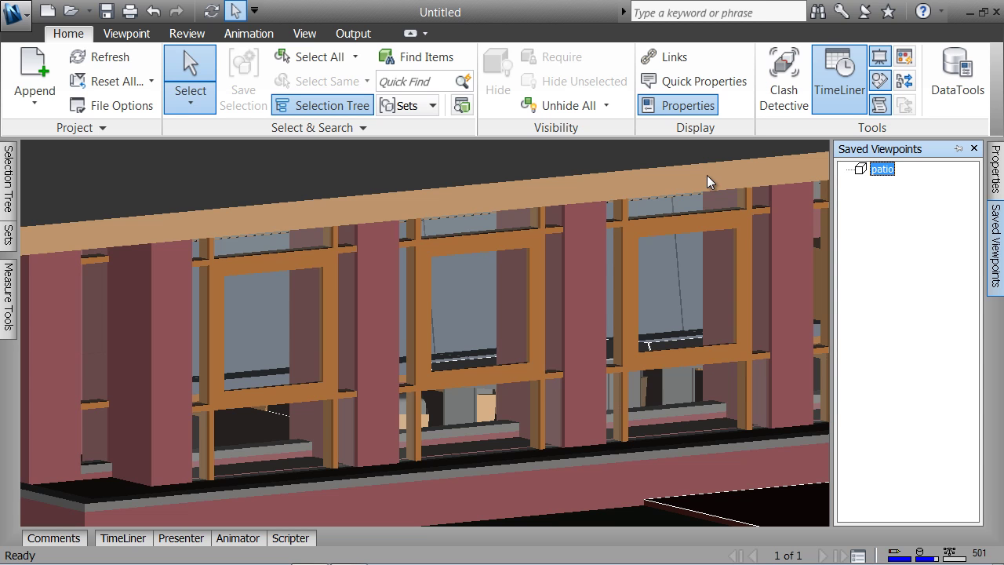
# Step: Keep the Animator permanently open and reduce its height to leave more room for the model
pyautogui.click(243, 538)
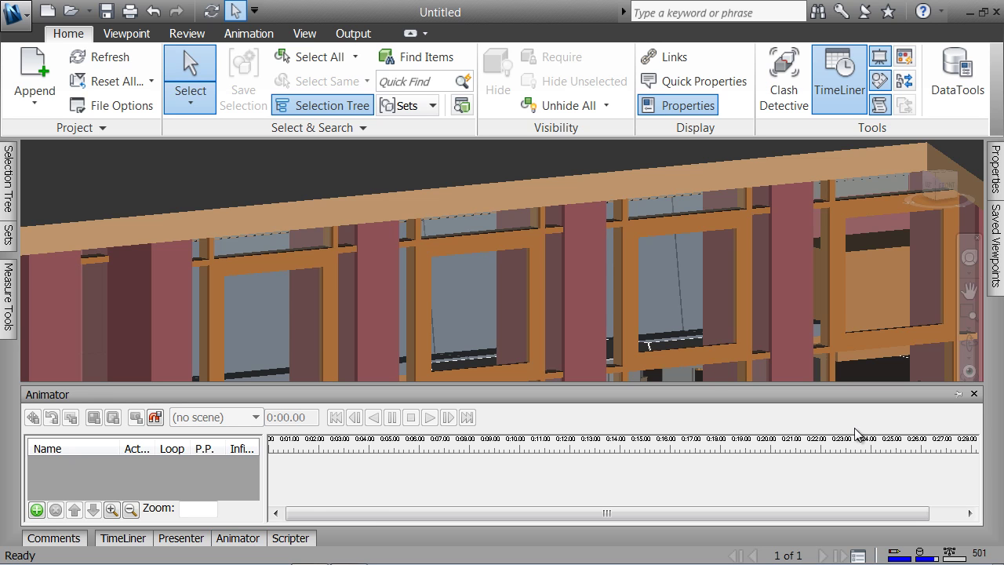
pyautogui.click(958, 393)
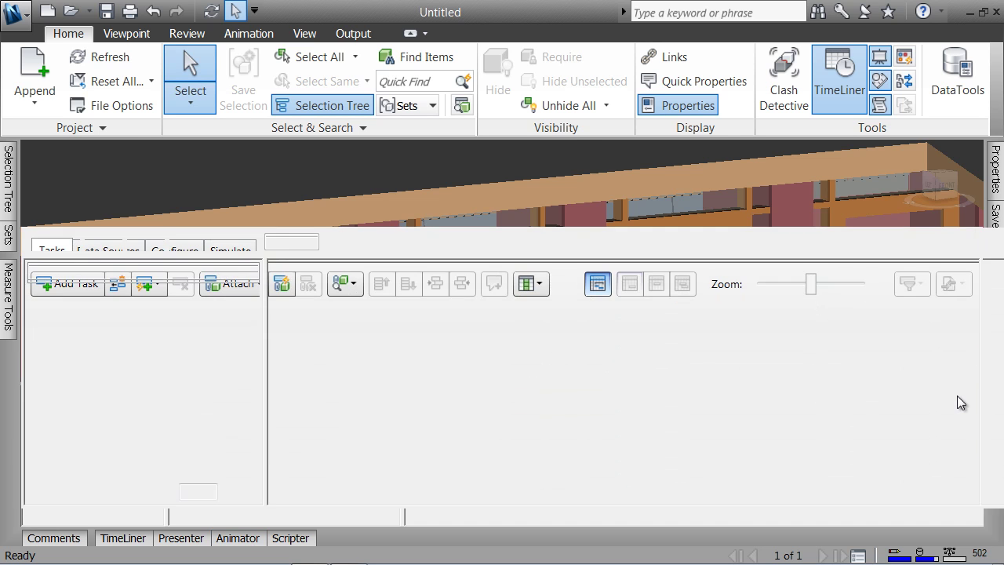
pyautogui.moveTo(826, 208); pyautogui.dragTo(823, 378)
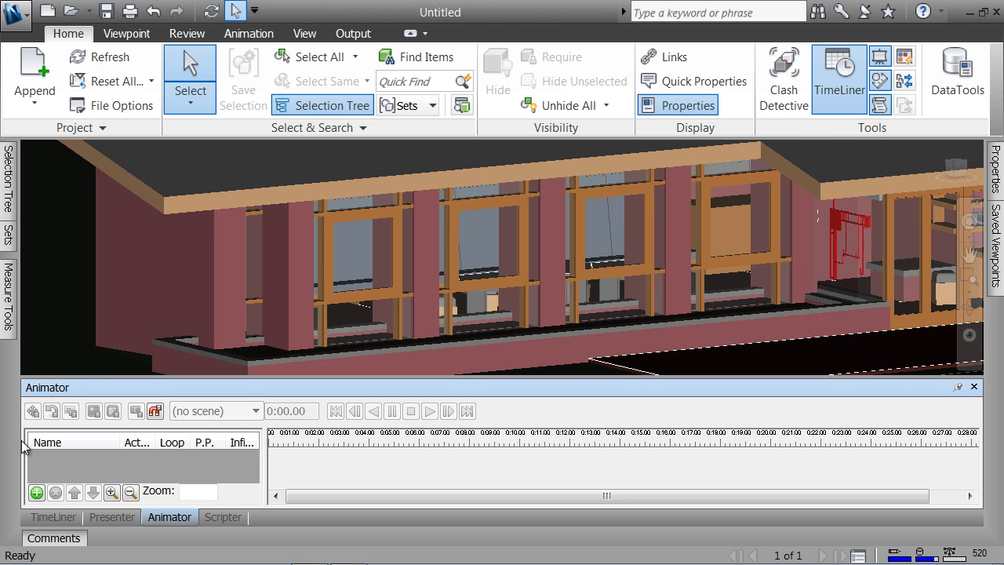
# Step: Add an animation scene, rename it "Pivoting Window", and widen the scene list to fit the full name
pyautogui.click(36, 494)
pyautogui.click(102, 505)
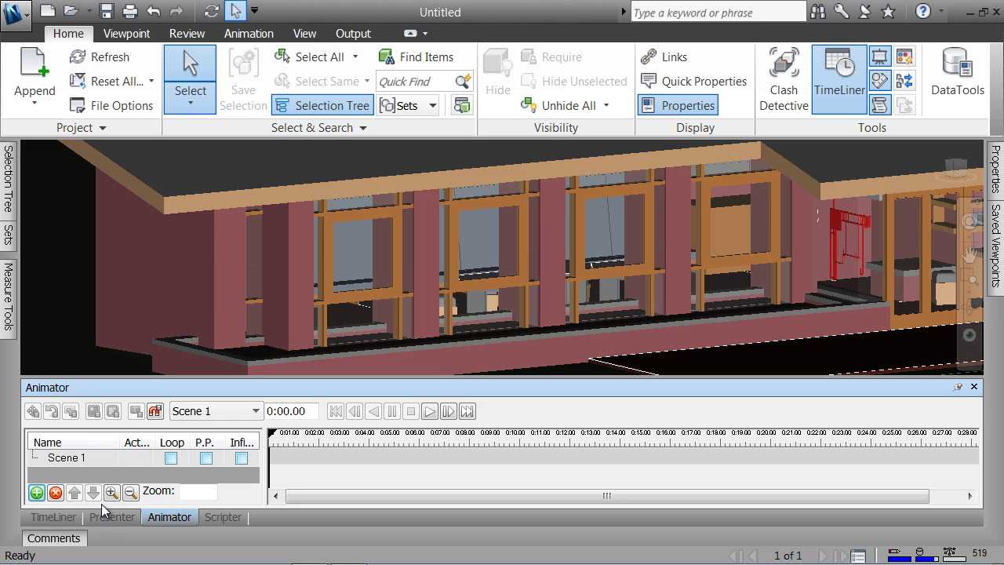
pyautogui.click(99, 458)
pyautogui.click(99, 457)
pyautogui.rightClick(98, 461)
pyautogui.click(91, 459)
pyautogui.moveTo(91, 459); pyautogui.dragTo(46, 463)
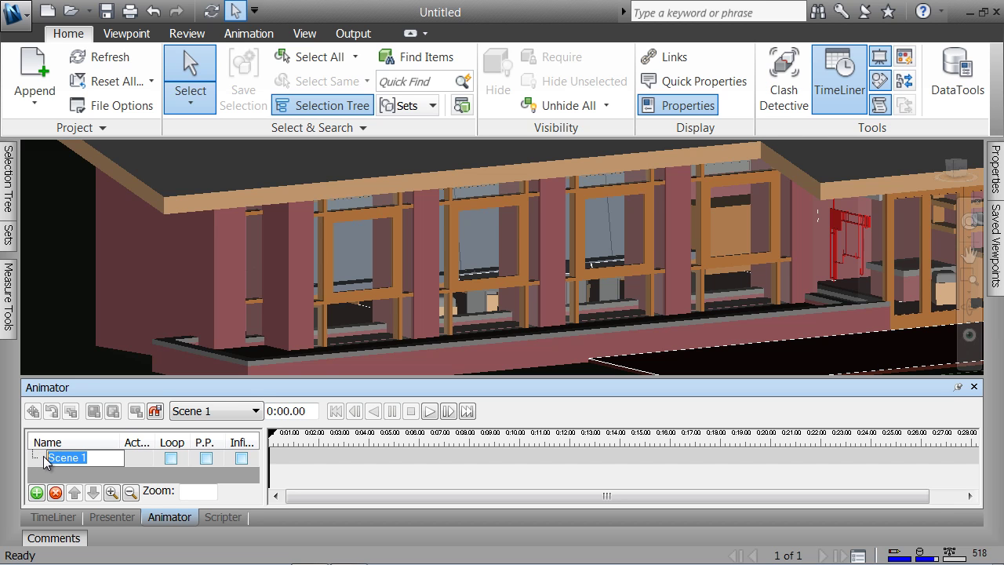
pyautogui.write('Pivoting Window')
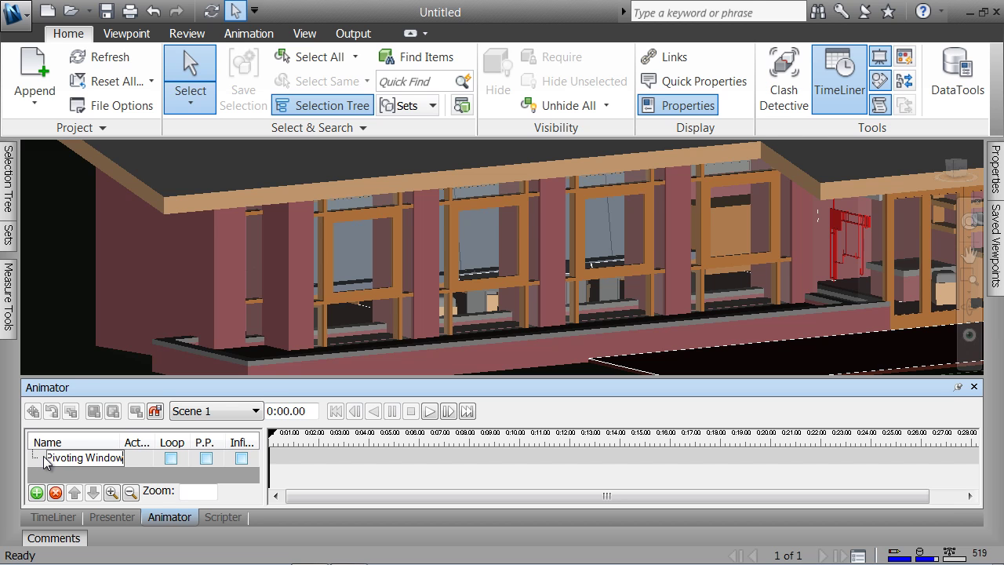
pyautogui.click(115, 478)
pyautogui.click(95, 459)
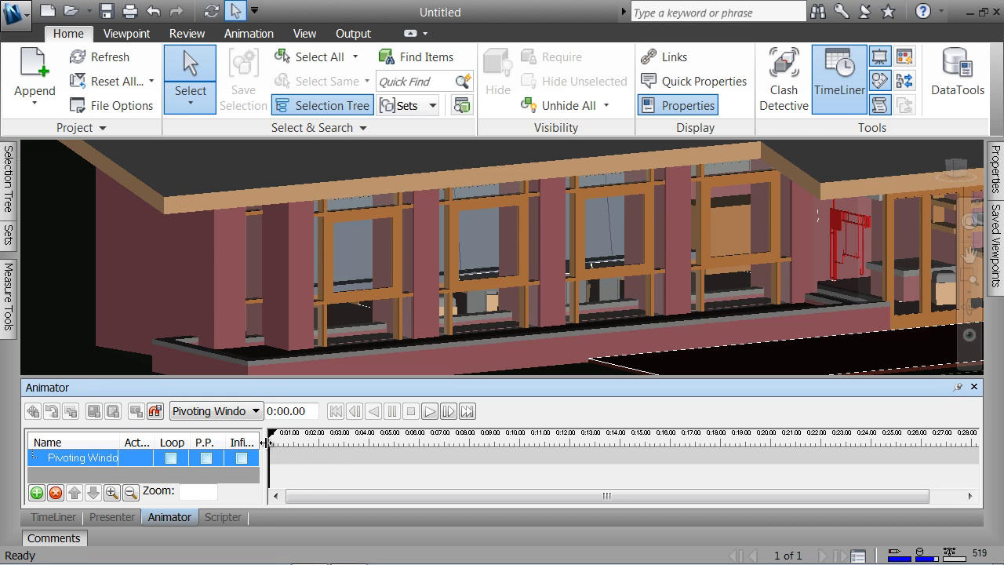
pyautogui.moveTo(267, 442); pyautogui.dragTo(312, 443)
pyautogui.doubleClick(105, 459)
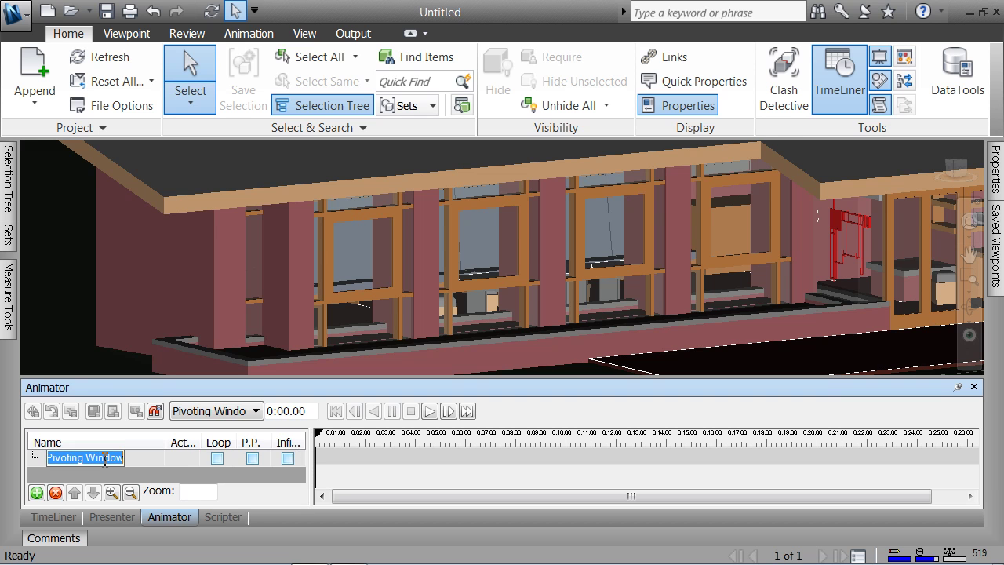
pyautogui.click(37, 493)
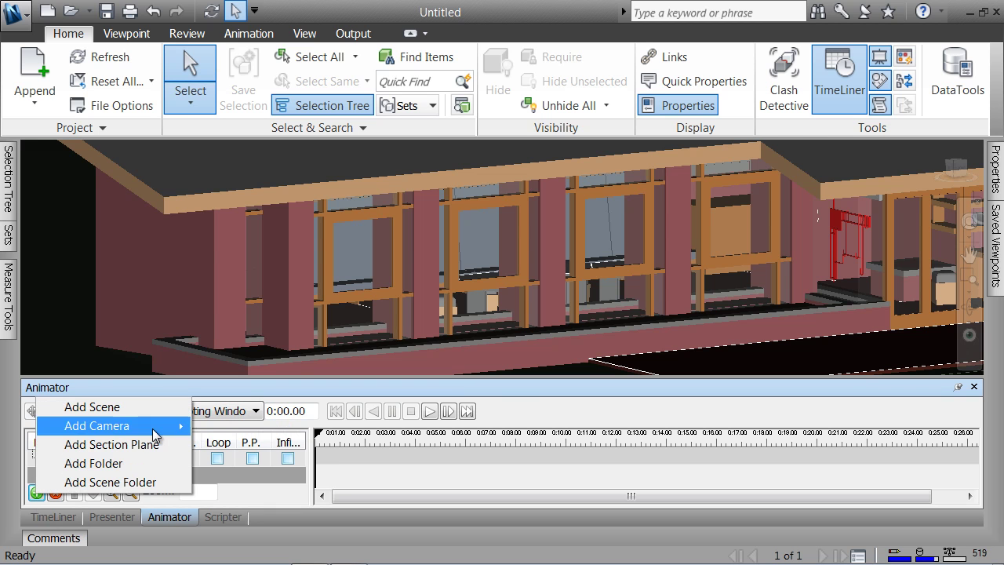
pyautogui.click(199, 450)
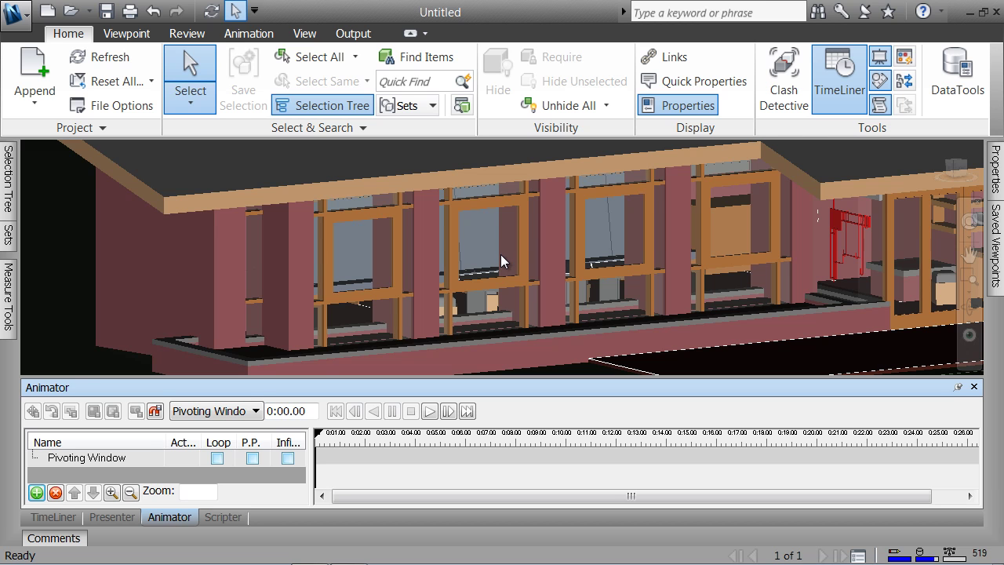
# Step: Select both the Glass and Cypress parts of the second patio window and keep the Selection Tree open
pyautogui.click(481, 204)
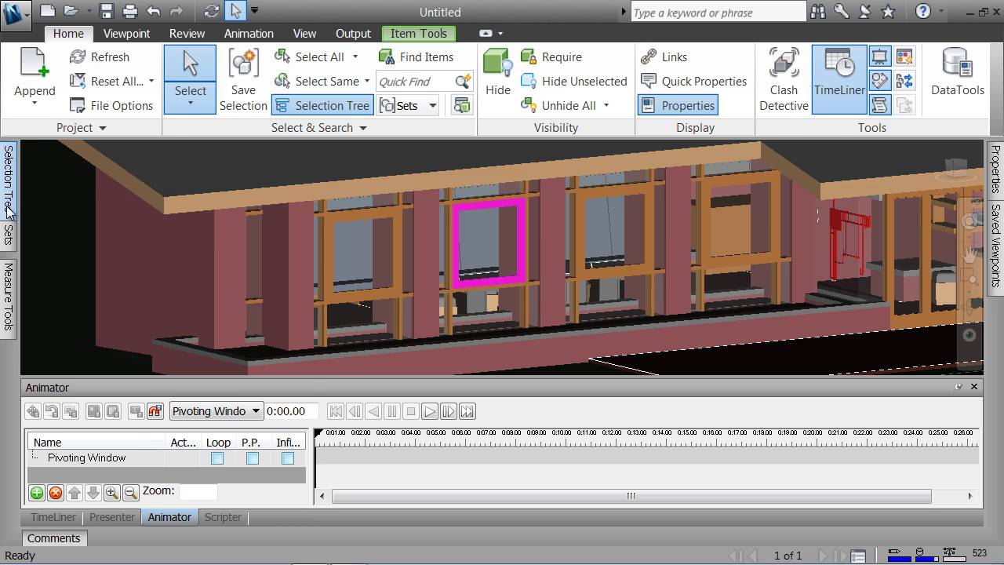
pyautogui.moveTo(8, 207)
pyautogui.moveTo(294, 280); pyautogui.dragTo(288, 357)
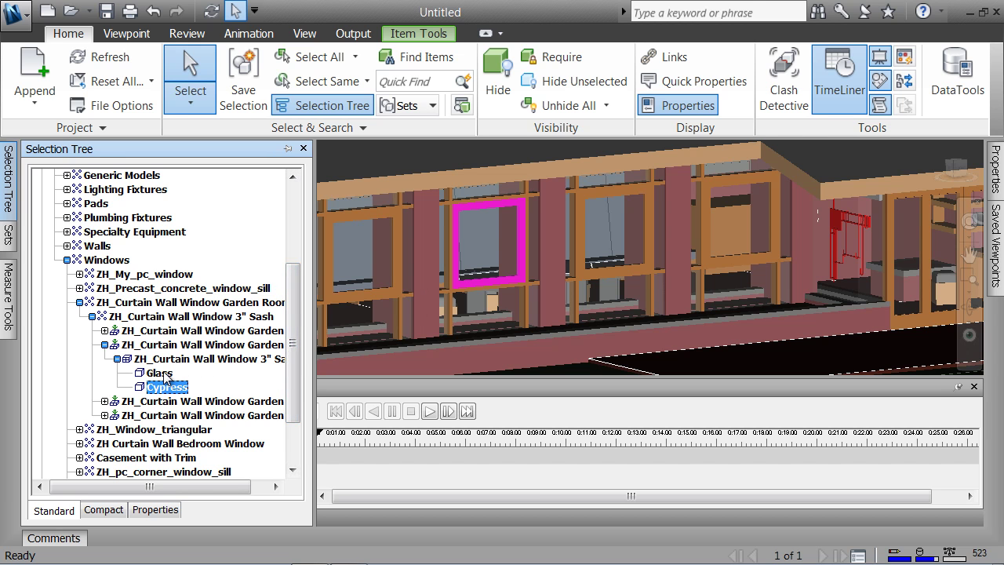
pyautogui.click(160, 373)
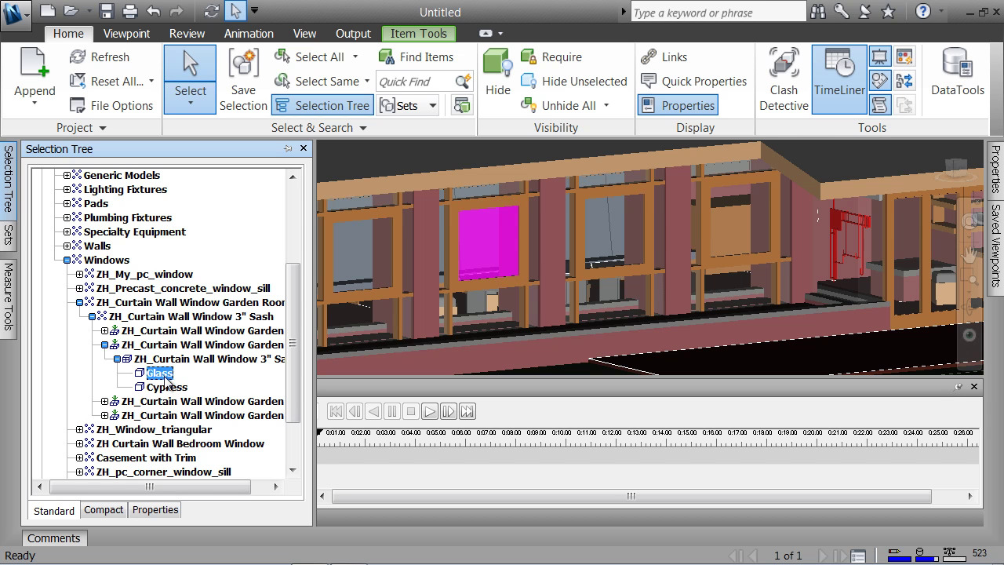
pyautogui.keyDown('ctrl'); pyautogui.click(165, 387); pyautogui.keyUp('ctrl')
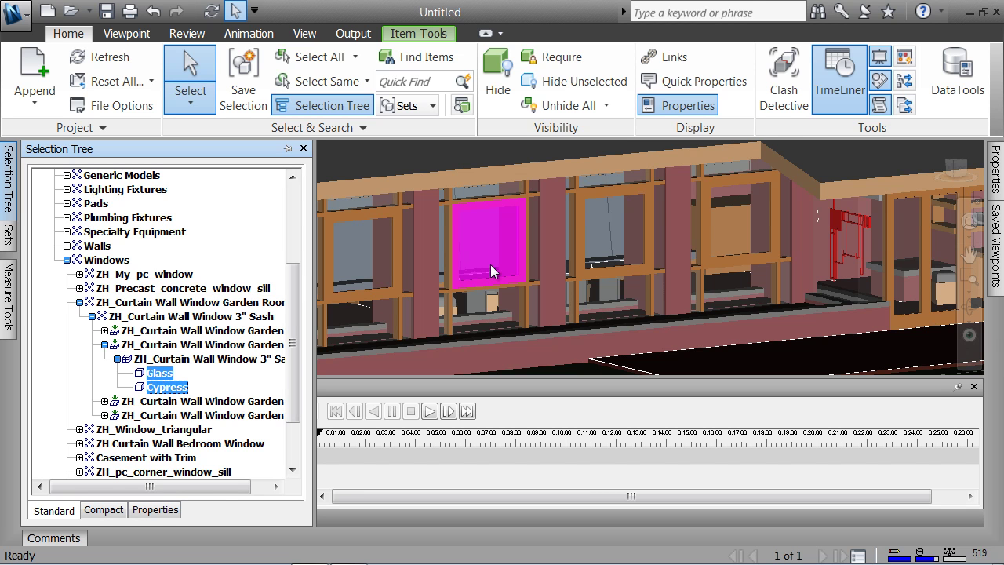
pyautogui.click(287, 149)
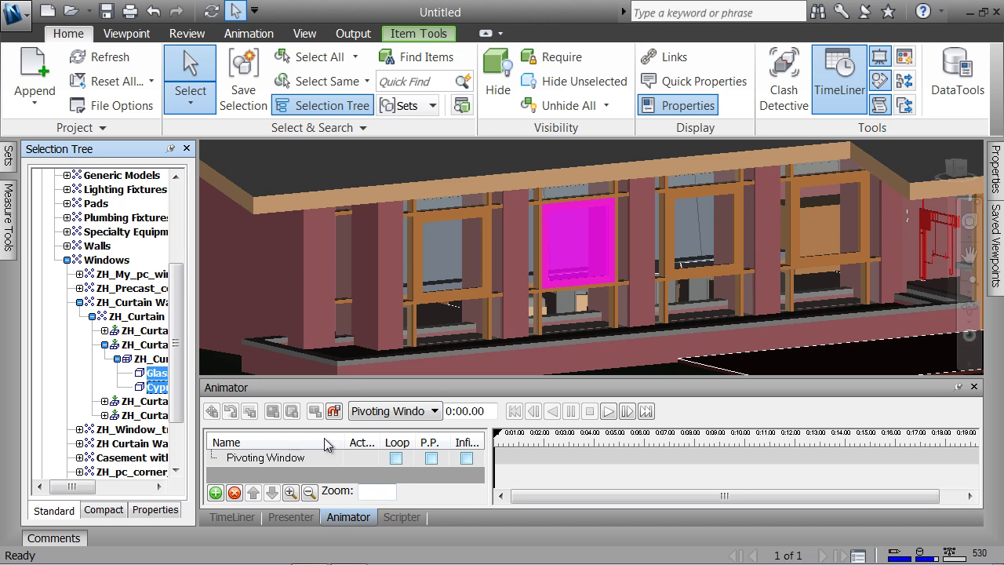
# Step: Add an animation set from the current selection to the Pivoting Window scene and name it "window 4 feet"
pyautogui.click(215, 493)
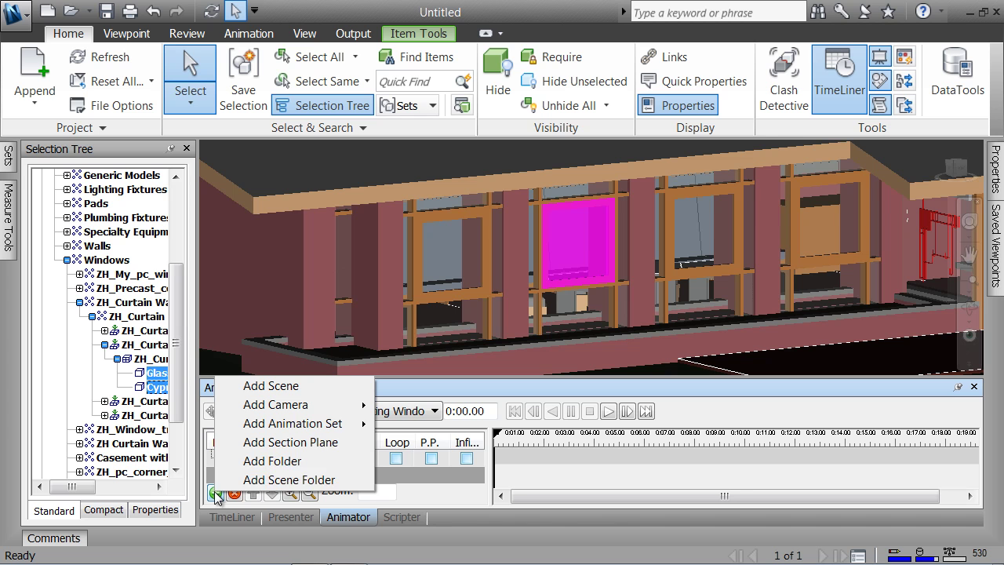
pyautogui.moveTo(338, 424)
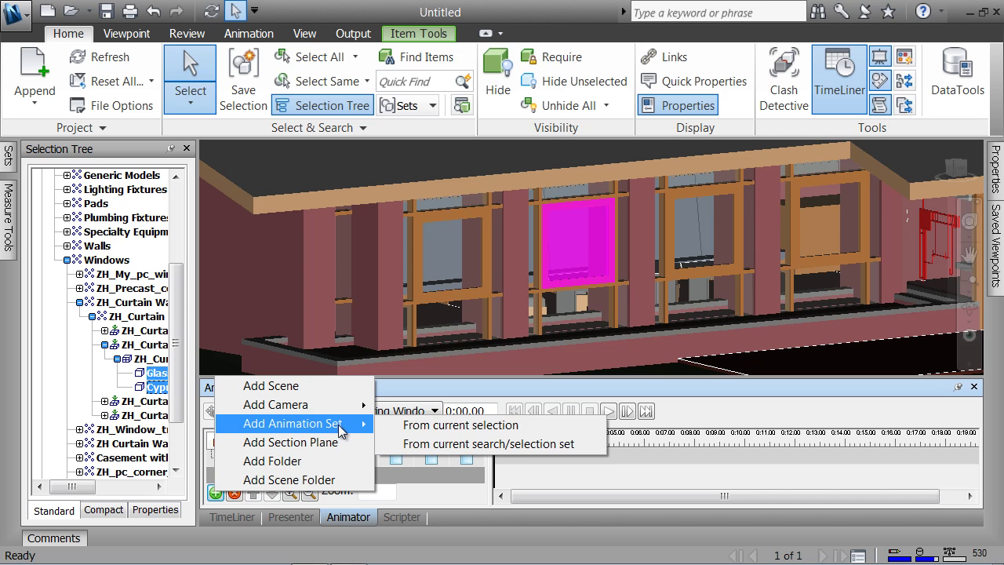
pyautogui.click(499, 426)
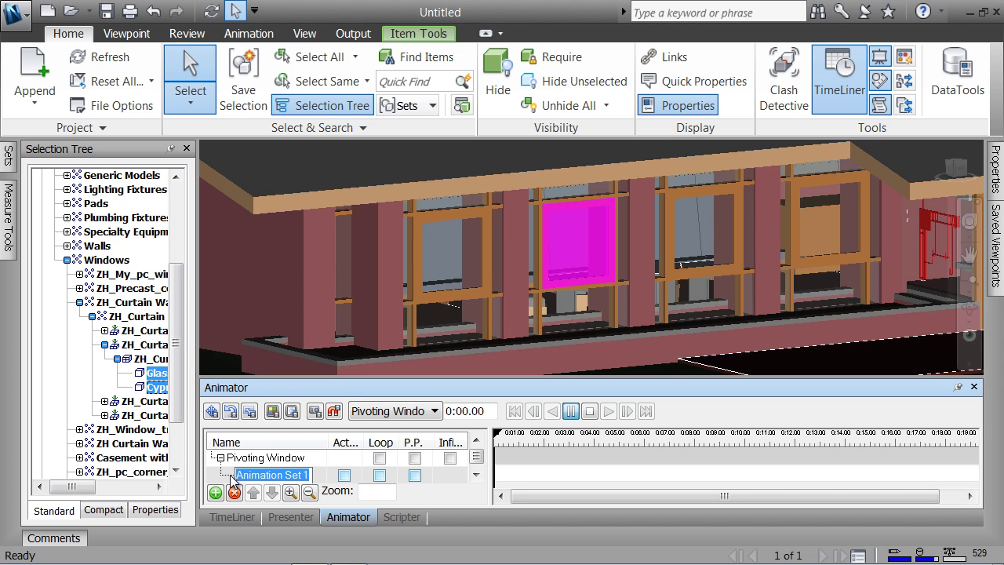
pyautogui.press('Return')
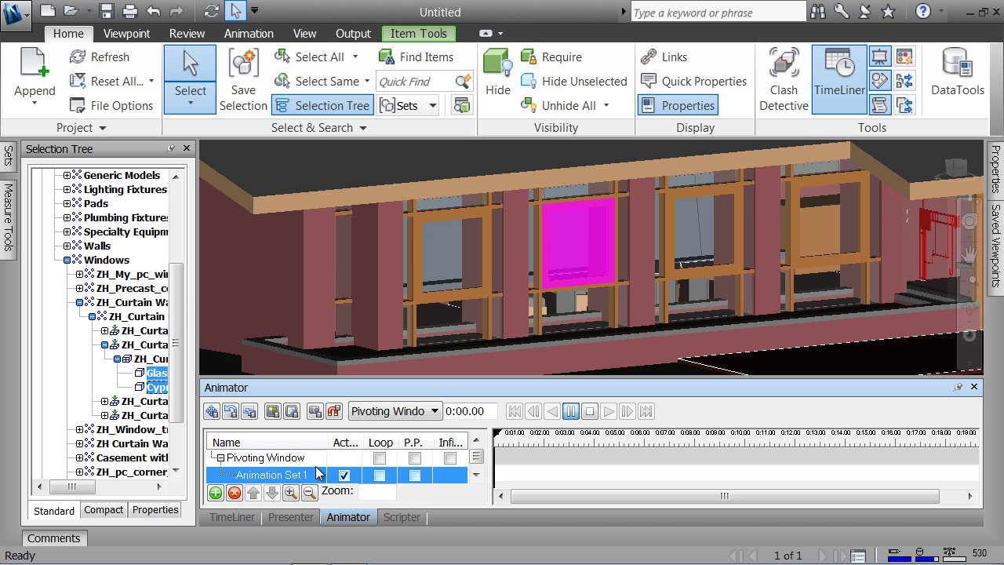
pyautogui.click(314, 474)
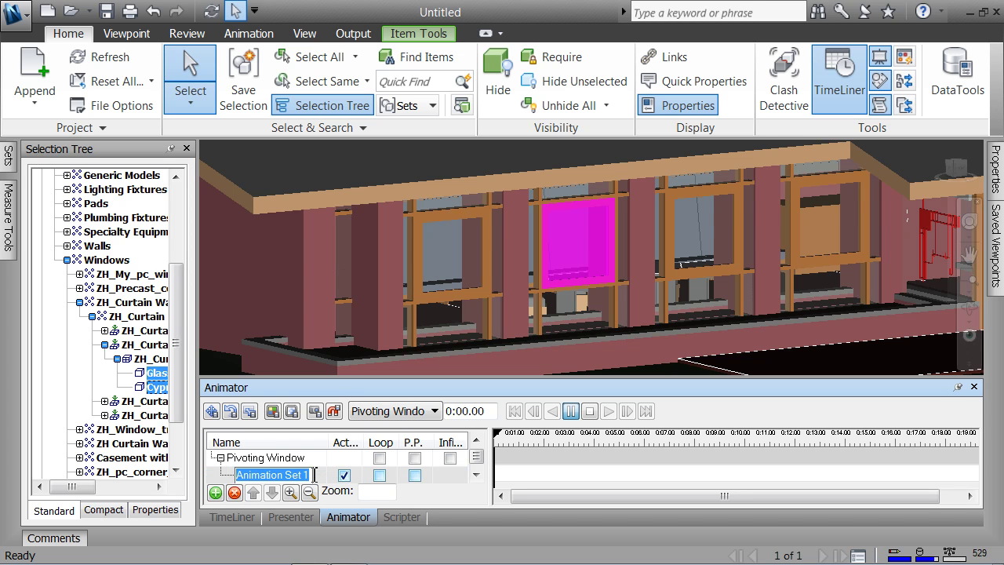
pyautogui.write('window')
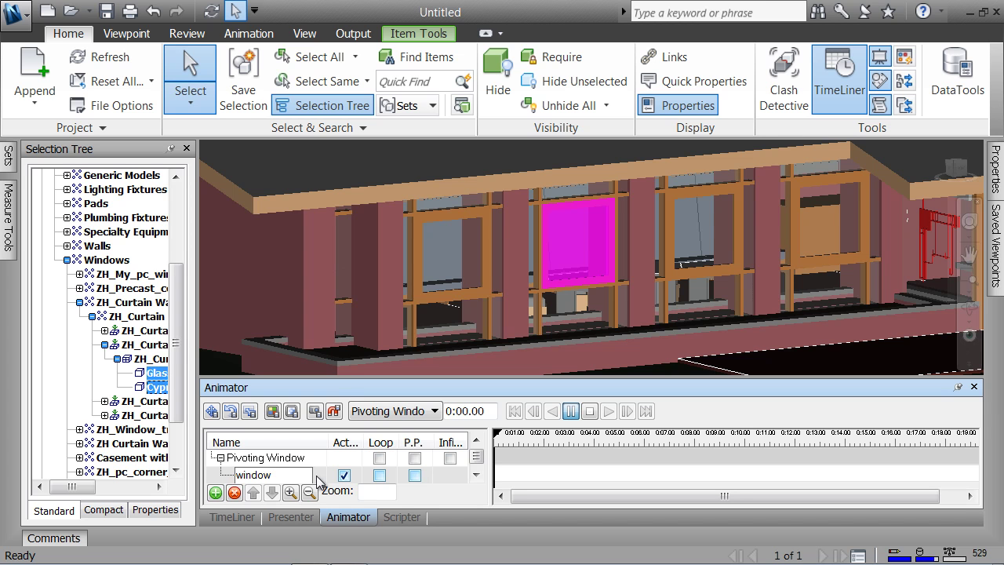
pyautogui.write(' 4 feet')
# Step: Raise the window's rotation centre to its upper edge and capture a starting keyframe at 0:00.00
pyautogui.click(231, 412)
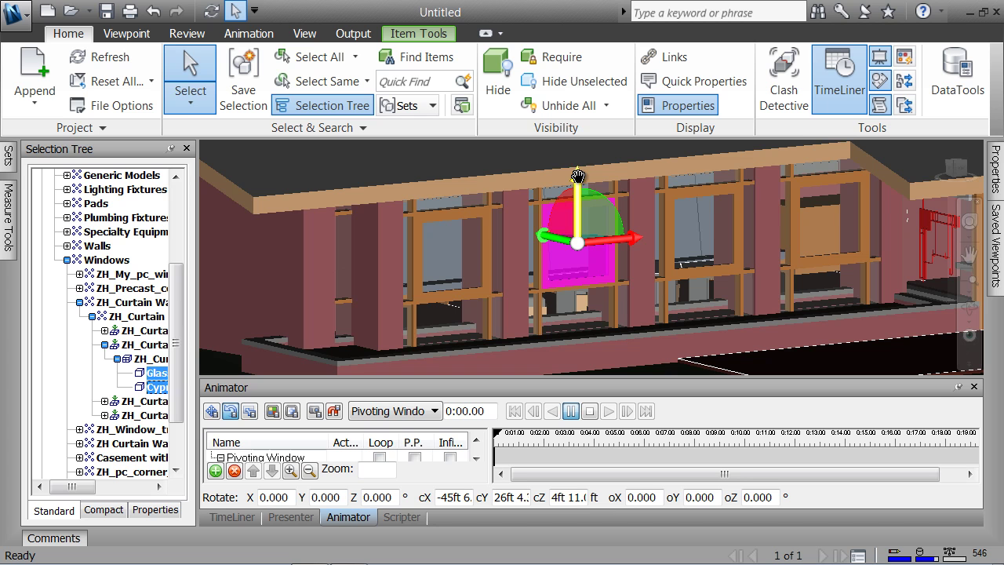
pyautogui.moveTo(577, 175); pyautogui.dragTo(572, 133)
pyautogui.moveTo(535, 241)
pyautogui.keyDown('shift'); pyautogui.mouseDown(button='middle')
pyautogui.moveTo(638, 230)
pyautogui.moveTo(531, 240)
pyautogui.mouseUp(button='middle'); pyautogui.keyUp('shift')
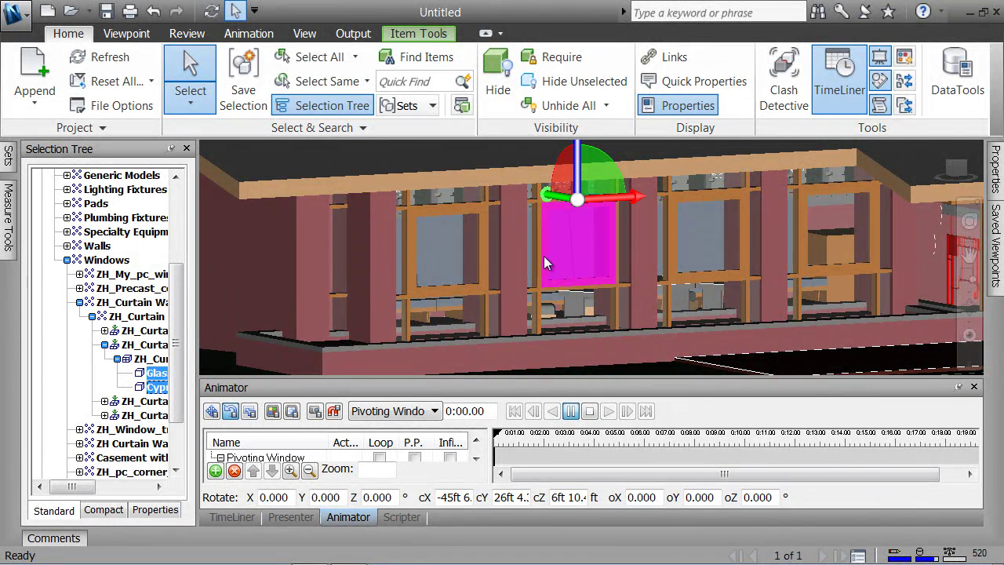
pyautogui.moveTo(562, 269); pyautogui.dragTo(548, 294, button='middle')
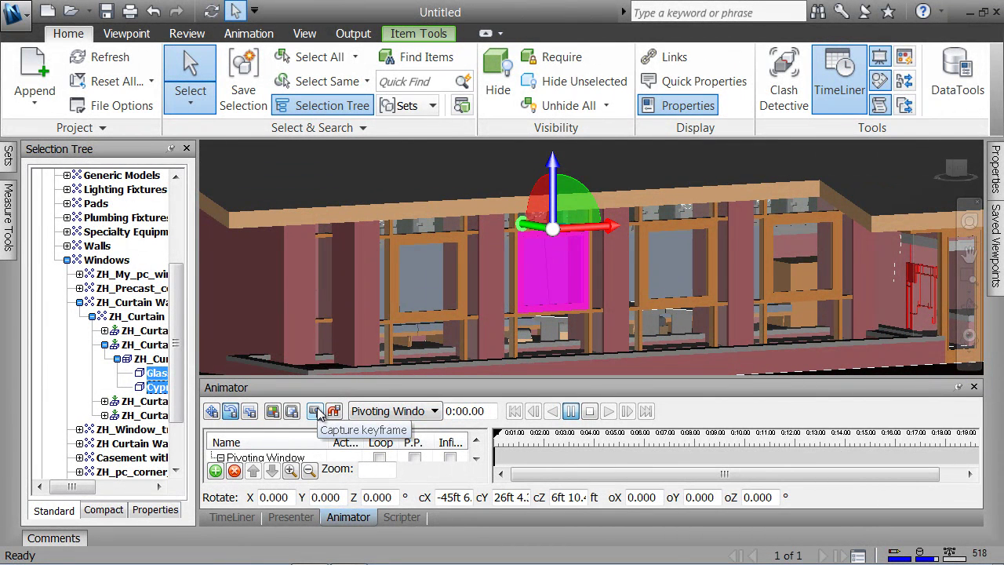
pyautogui.click(317, 412)
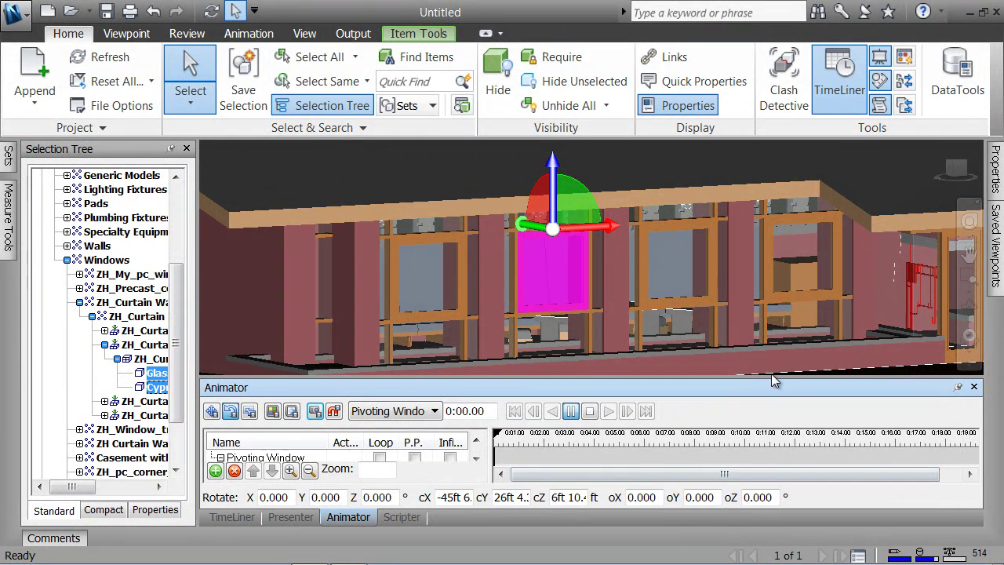
# Step: Enlarge the Animator to show the animation set and move the timeline position to 10 seconds
pyautogui.moveTo(771, 377); pyautogui.dragTo(769, 340)
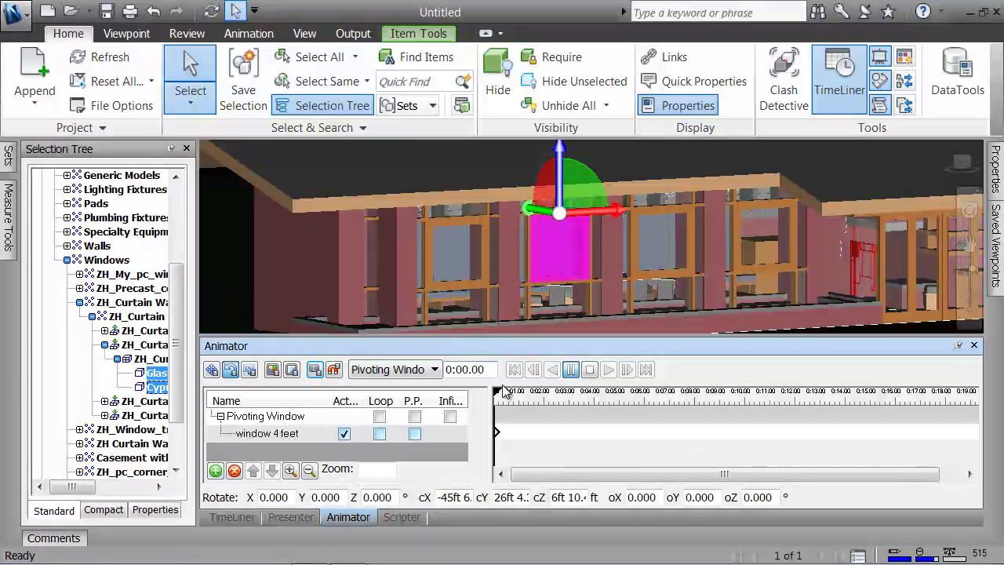
pyautogui.moveTo(496, 392); pyautogui.dragTo(663, 403)
pyautogui.moveTo(484, 370); pyautogui.dragTo(417, 377)
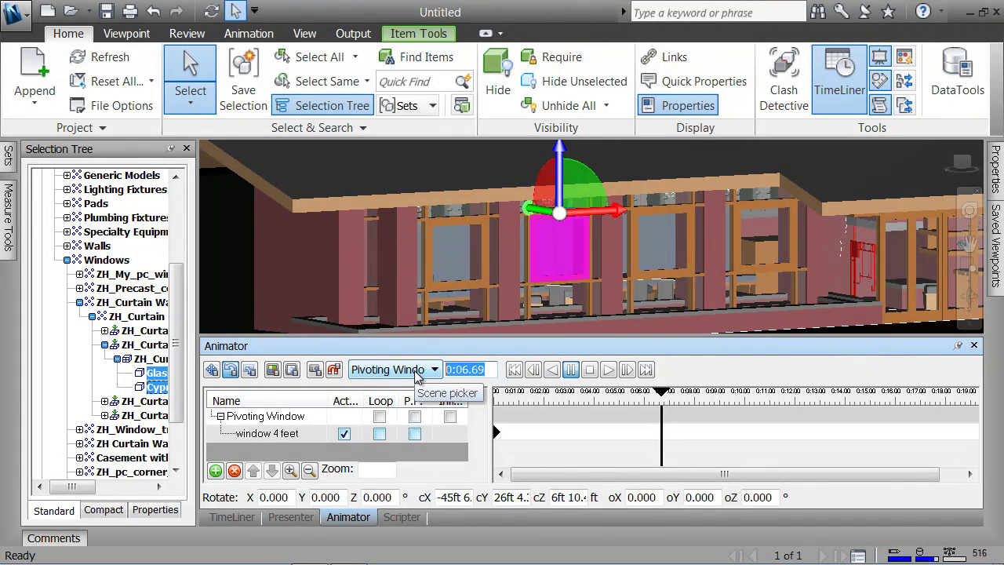
pyautogui.write('10')
pyautogui.press('Return')
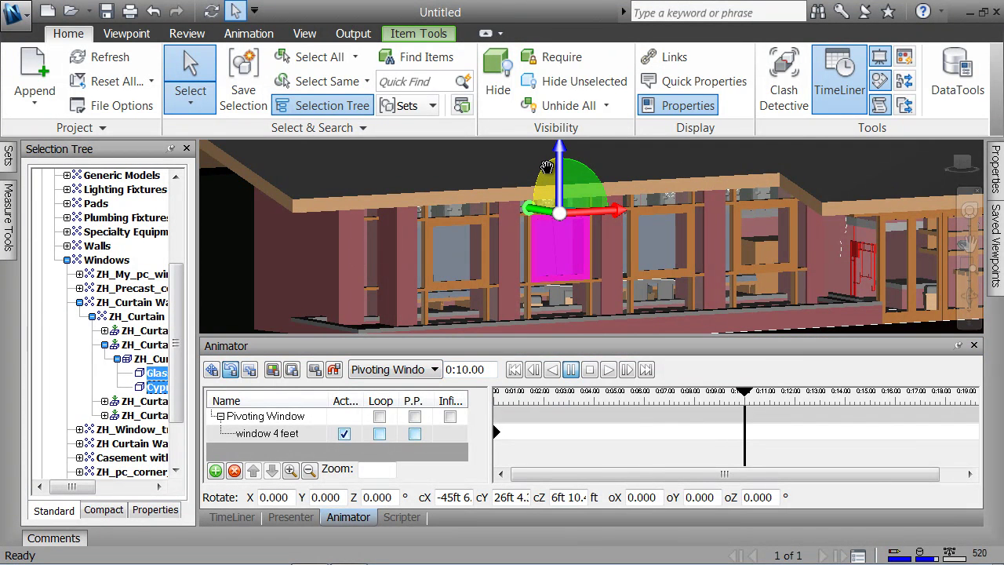
# Step: Try to rotate the window by about -0.24° around the X axis
pyautogui.moveTo(546, 167); pyautogui.dragTo(541, 167)
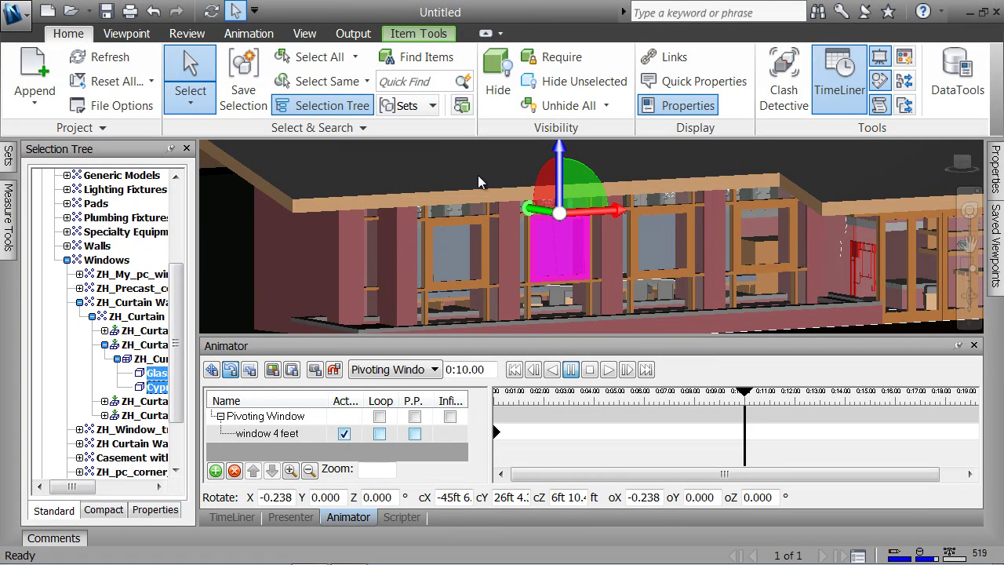
pyautogui.click(230, 370)
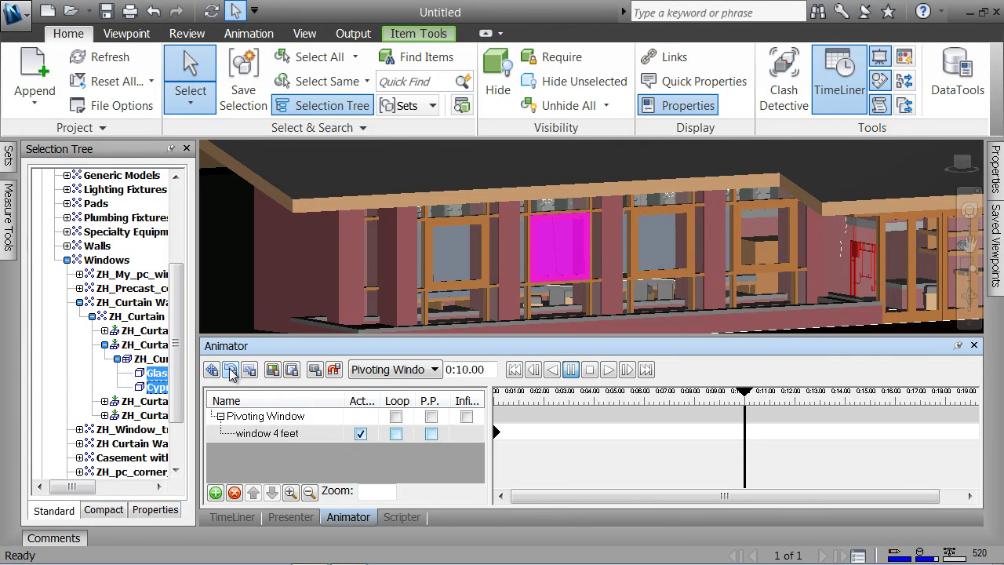
pyautogui.click(395, 166)
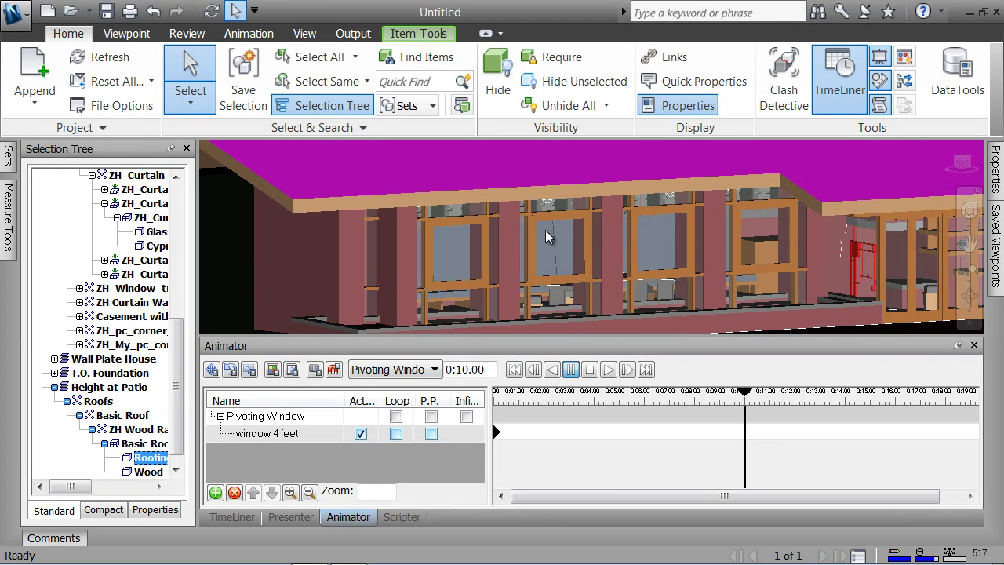
# Step: Reselect the "window 4 feet" animation set so that its pivoting window is selected in the model
pyautogui.click(267, 432)
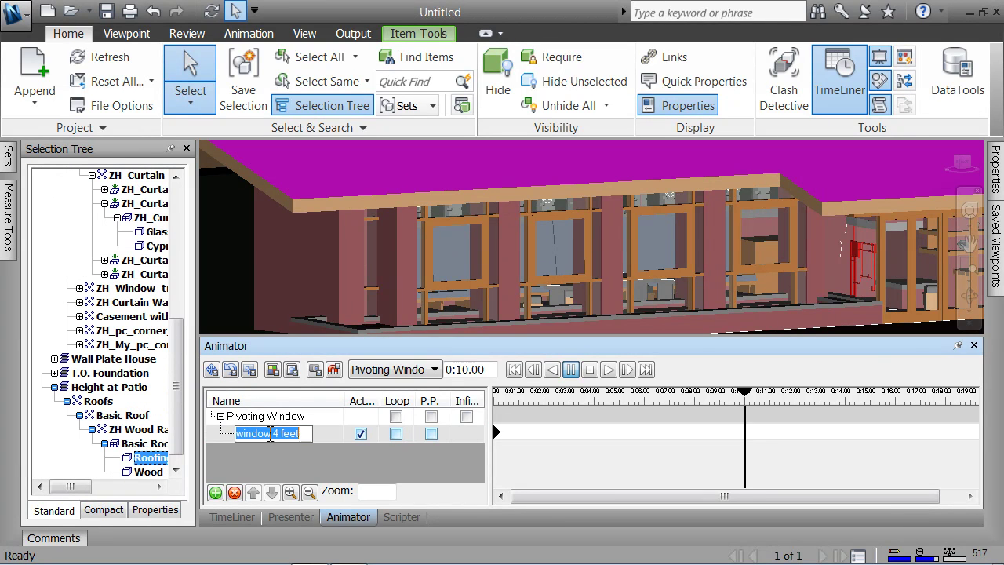
pyautogui.click(230, 307)
pyautogui.doubleClick(274, 433)
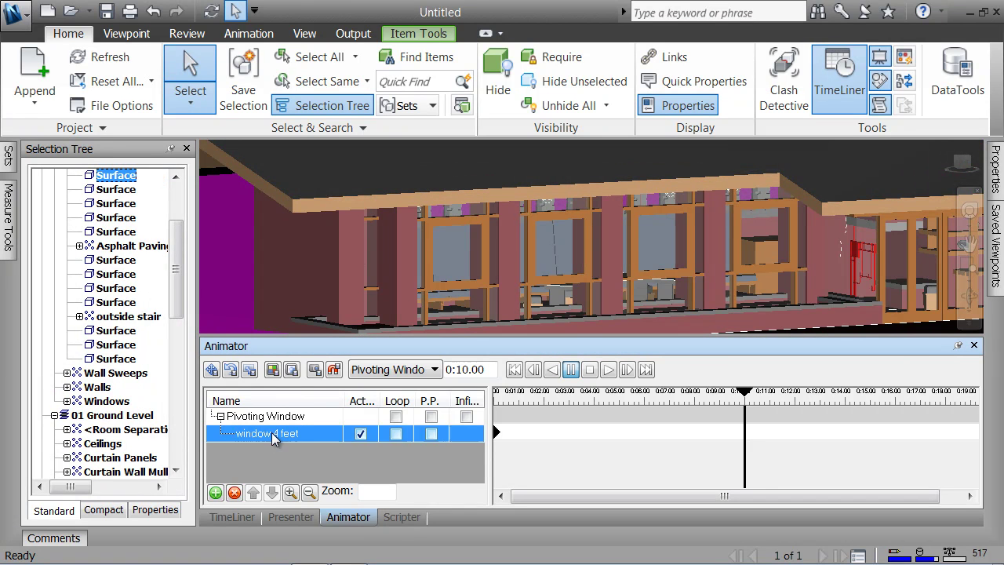
pyautogui.press('Return')
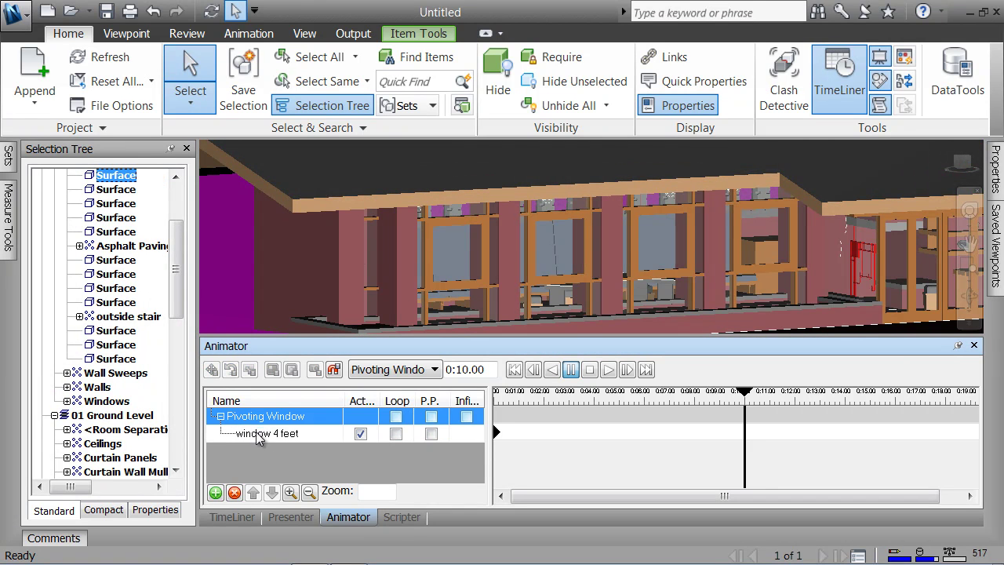
pyautogui.click(256, 431)
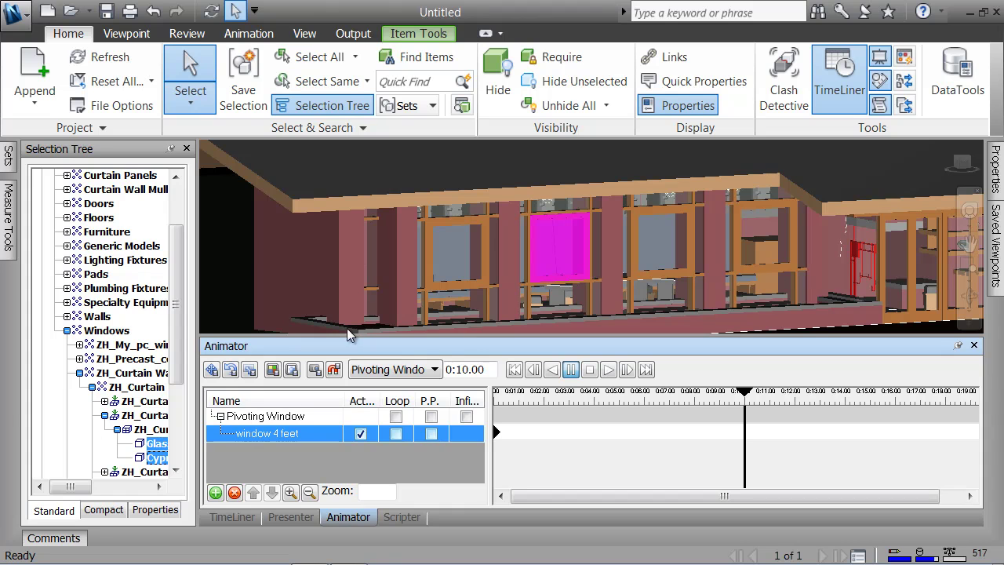
# Step: Rotate the window about -29° around the X axis and capture a keyframe at 0:10.00
pyautogui.click(231, 369)
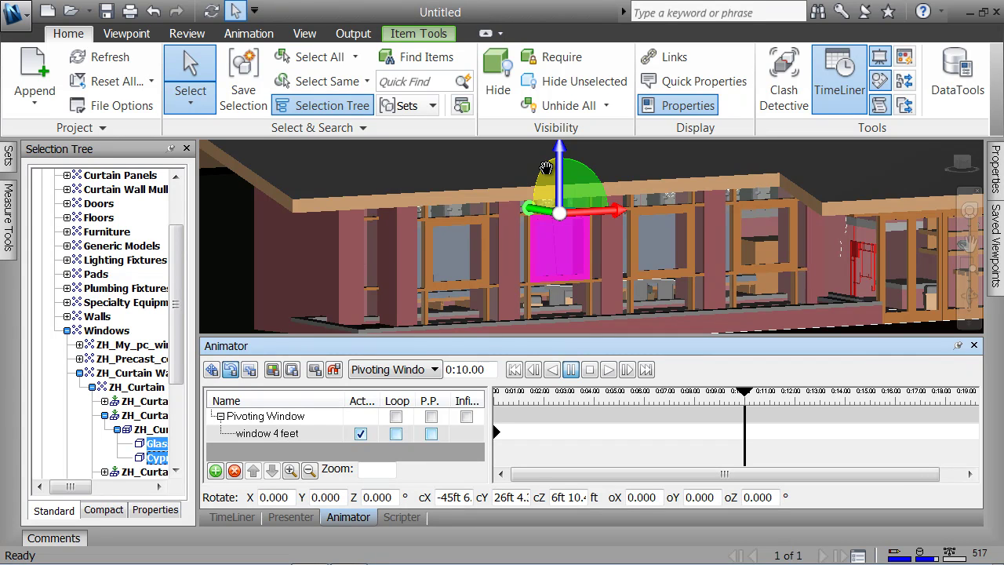
pyautogui.moveTo(546, 168); pyautogui.dragTo(522, 168)
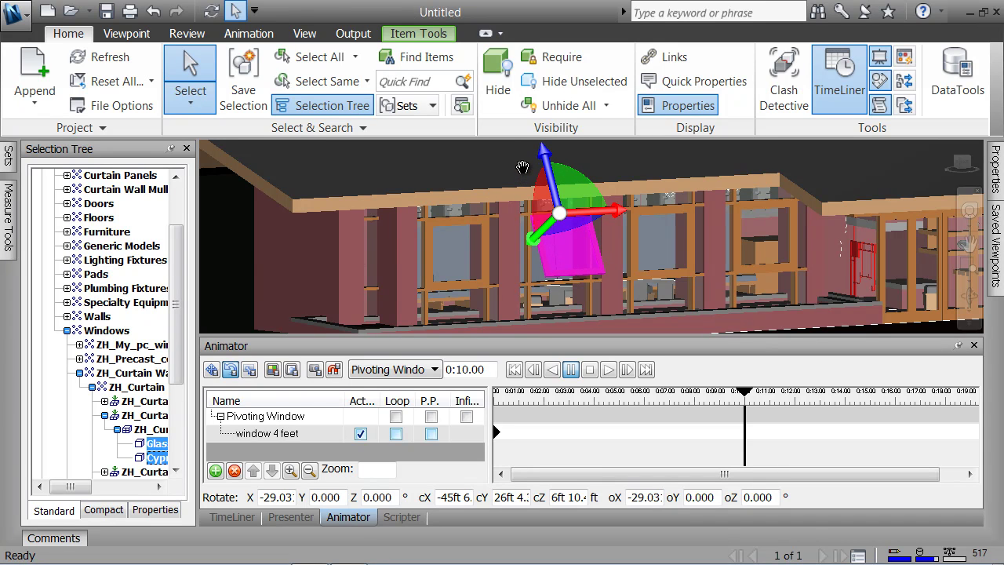
pyautogui.click(315, 369)
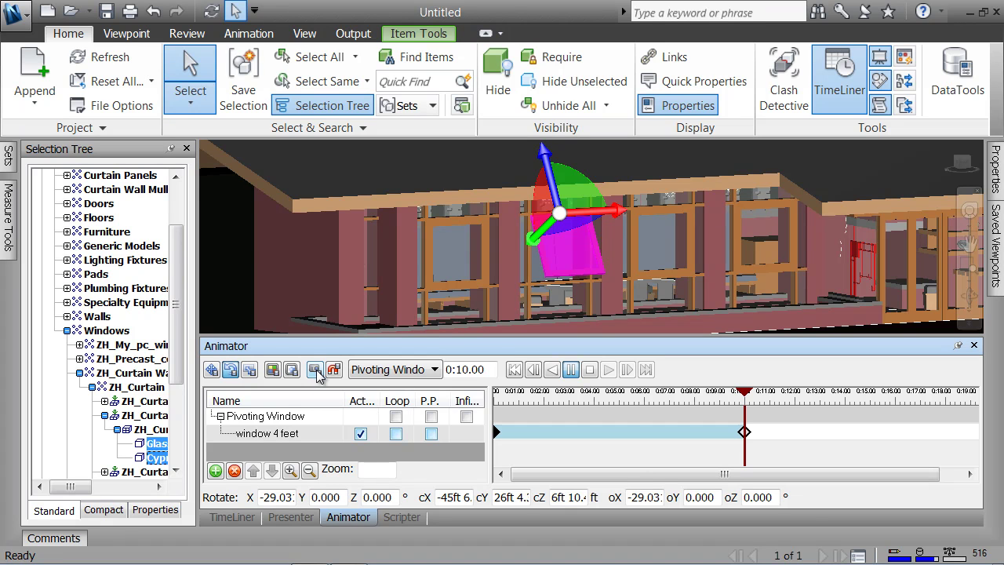
# Step: Preview the window animation by playing it in reverse to the start and forward to the end
pyautogui.click(552, 369)
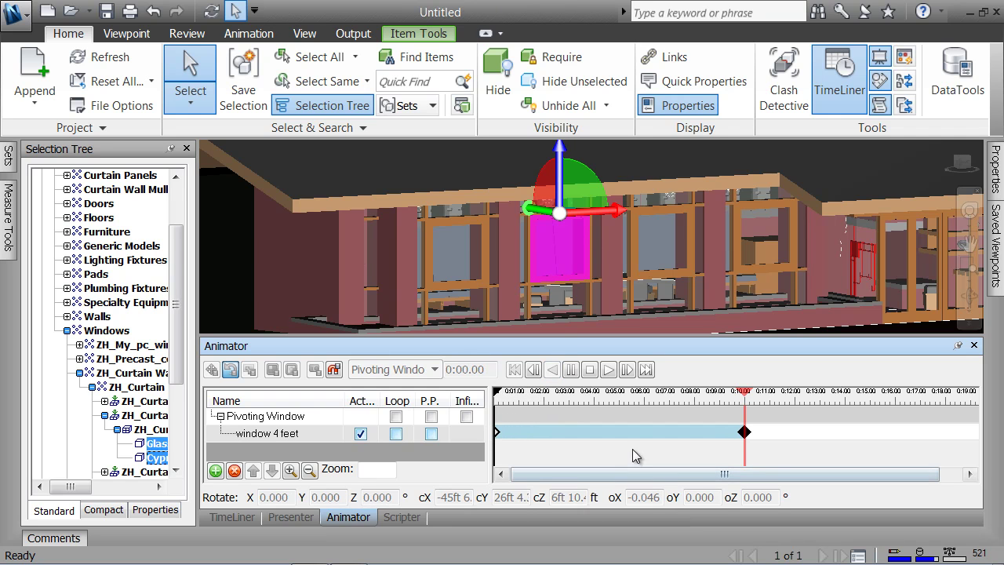
pyautogui.click(608, 369)
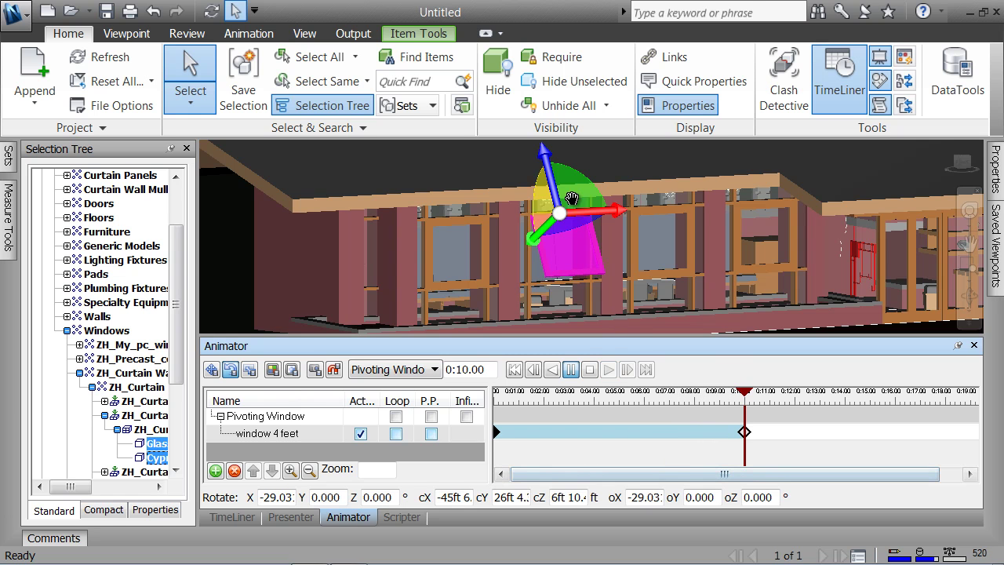
# Step: Turn off the animation set's rotation gizmo and clear the selection in the model
pyautogui.click(230, 370)
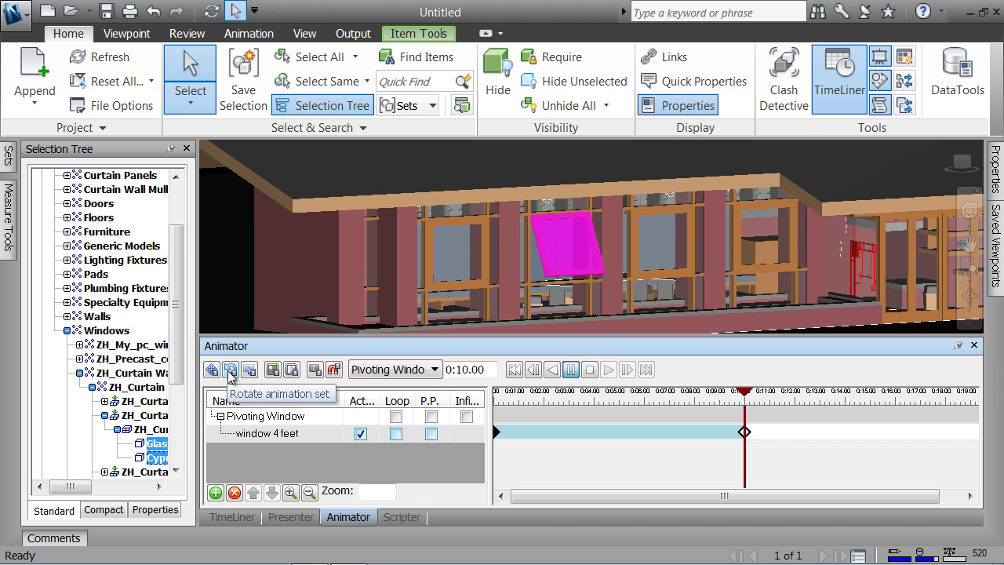
pyautogui.click(230, 371)
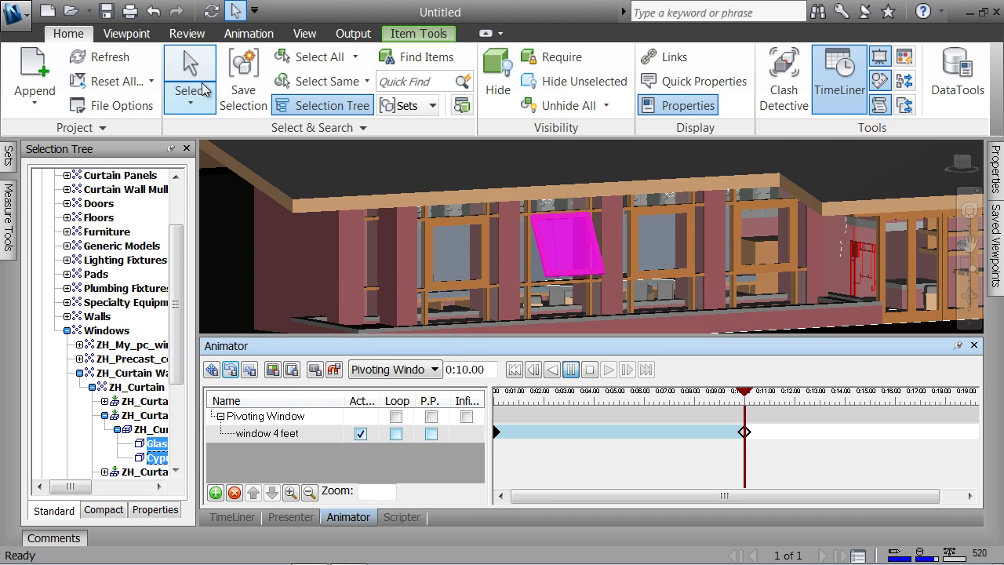
pyautogui.click(355, 56)
pyautogui.click(311, 128)
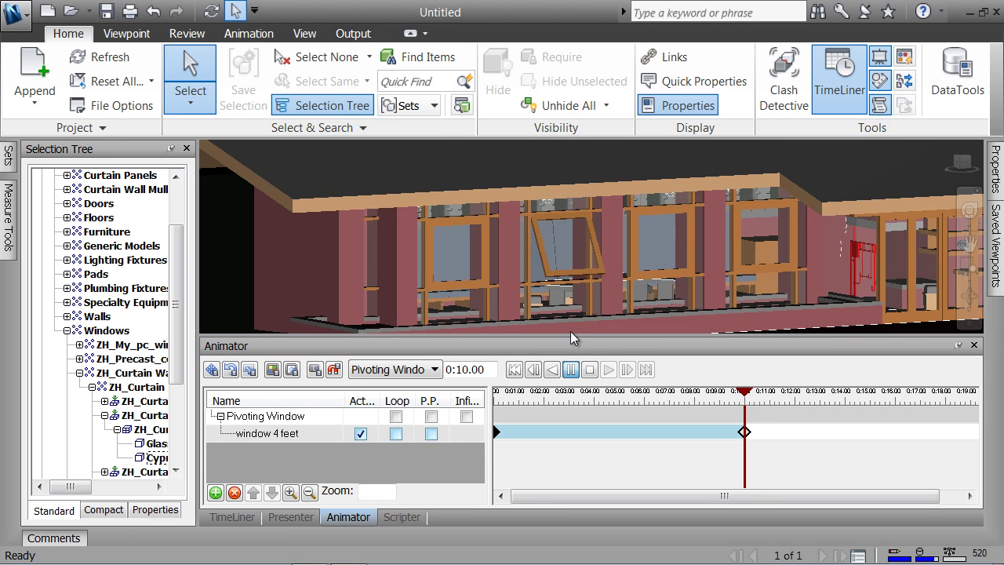
# Step: Rewind the Pivoting Window scene to the start and play it forward without any selection highlight
pyautogui.click(514, 370)
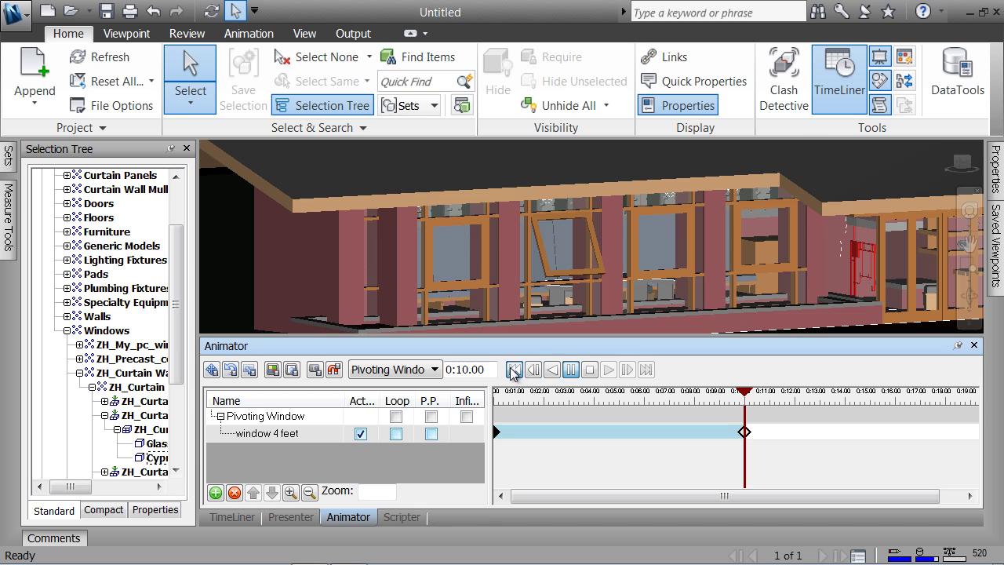
pyautogui.click(609, 369)
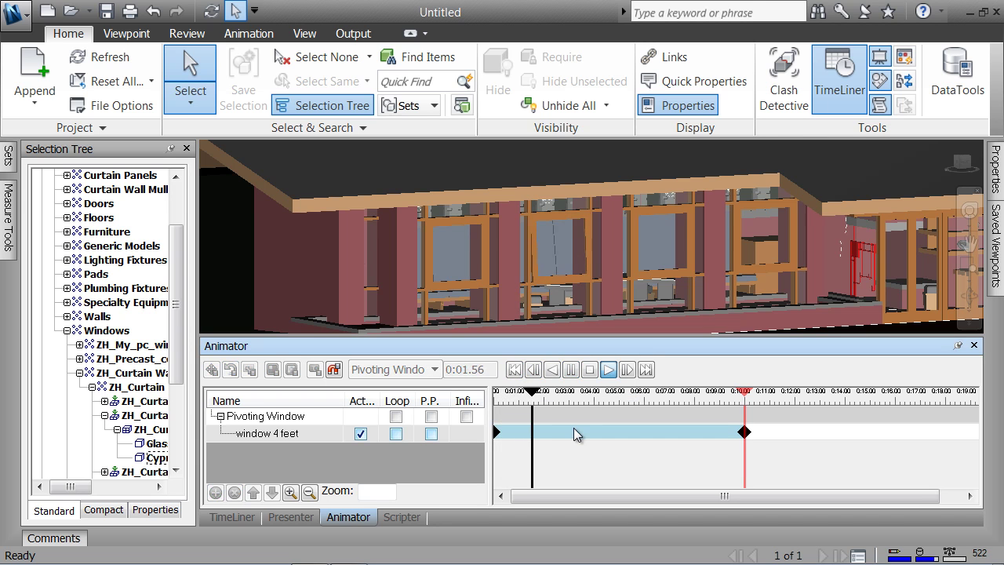